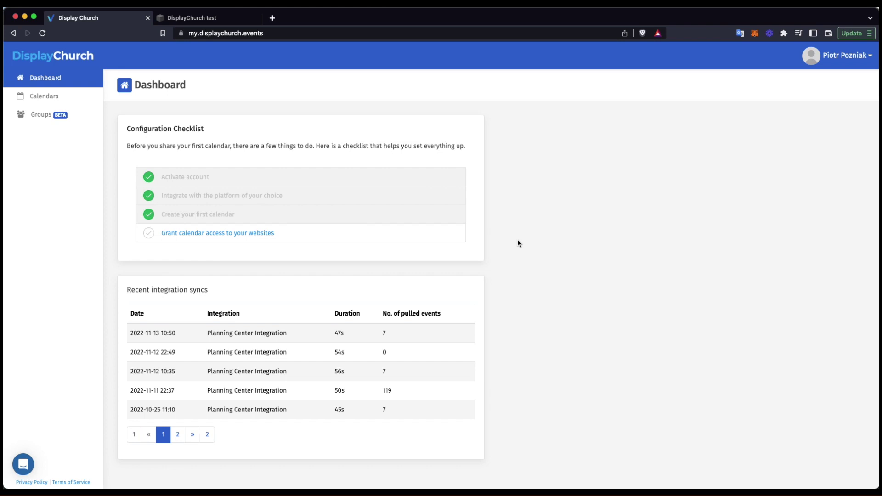
Step: From the account menu's Your Websites page, open the Add Website form
left_click(836, 55)
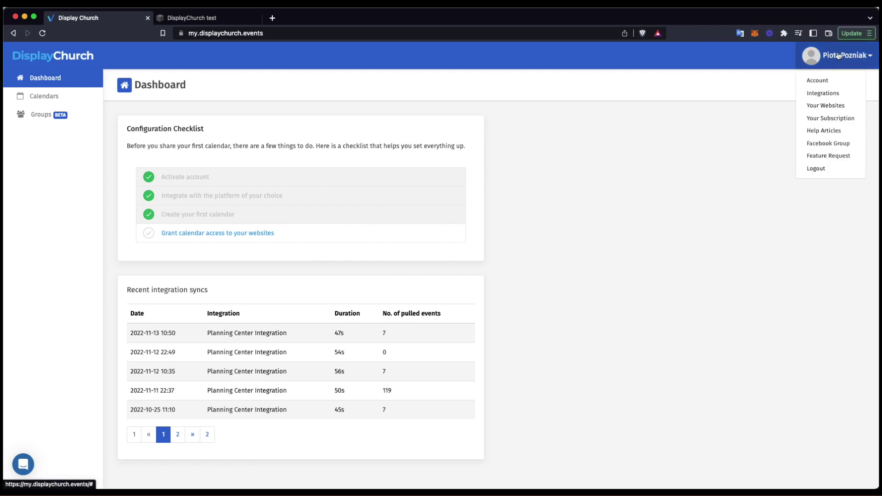
left_click(820, 105)
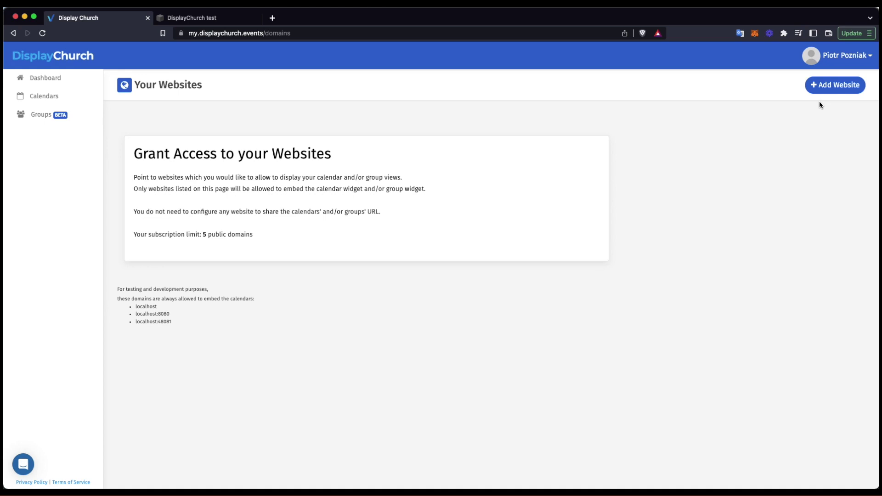
left_click(828, 85)
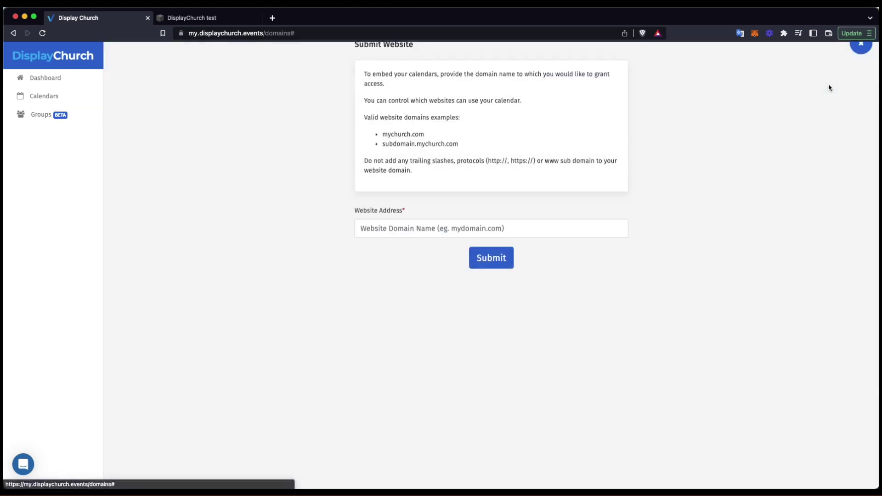
Step: Copy the hostname dachshund-dandelion-sr4m.squarespace.com from the Squarespace tab's address bar
left_click(449, 244)
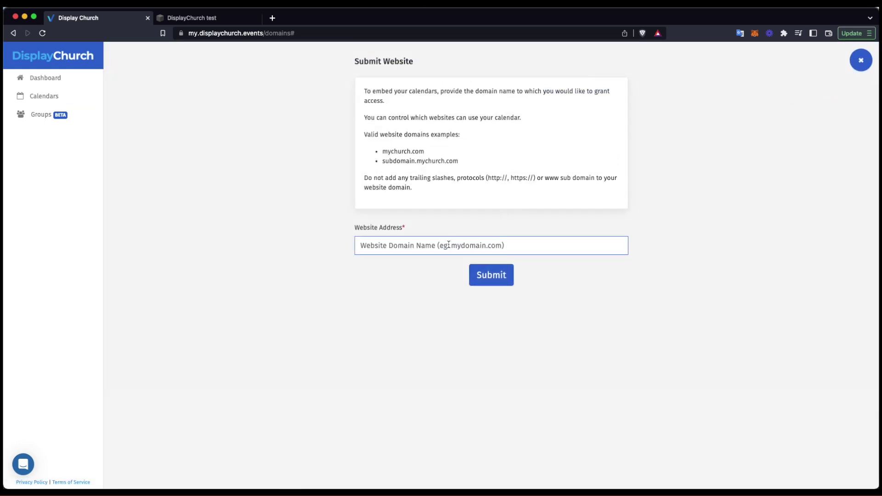
left_click(233, 21)
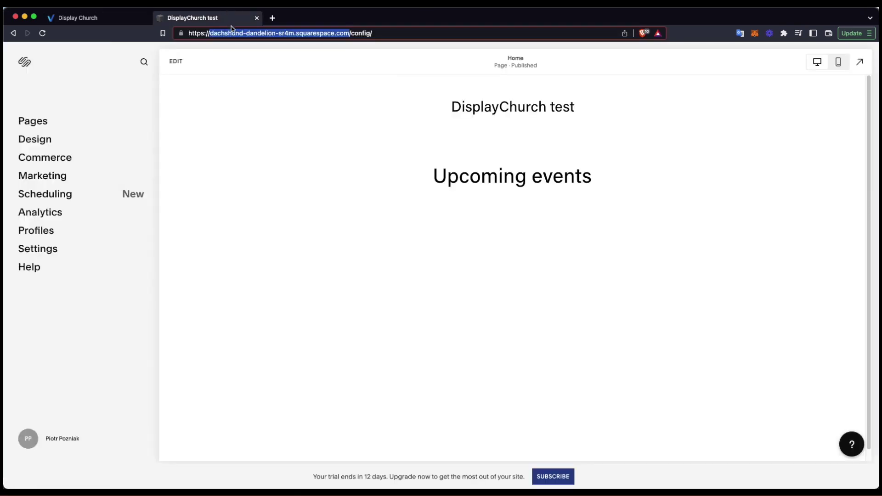
left_click(211, 33)
left_click_drag(211, 33, 349, 35)
right_click(339, 33)
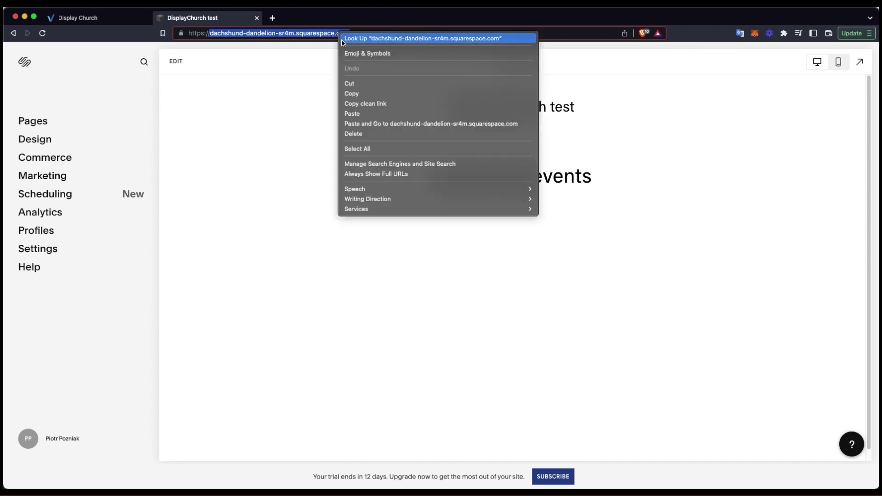
left_click(352, 94)
Step: Paste the hostname into Website Address and submit it
left_click(115, 19)
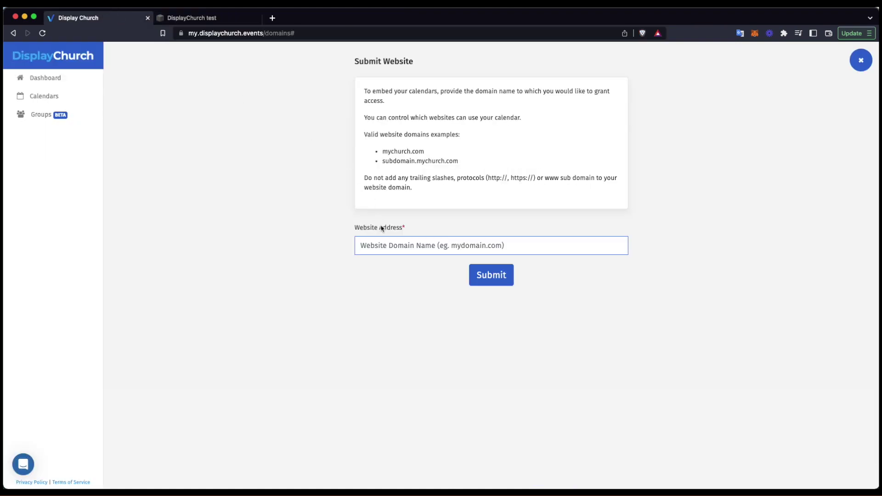
right_click(386, 244)
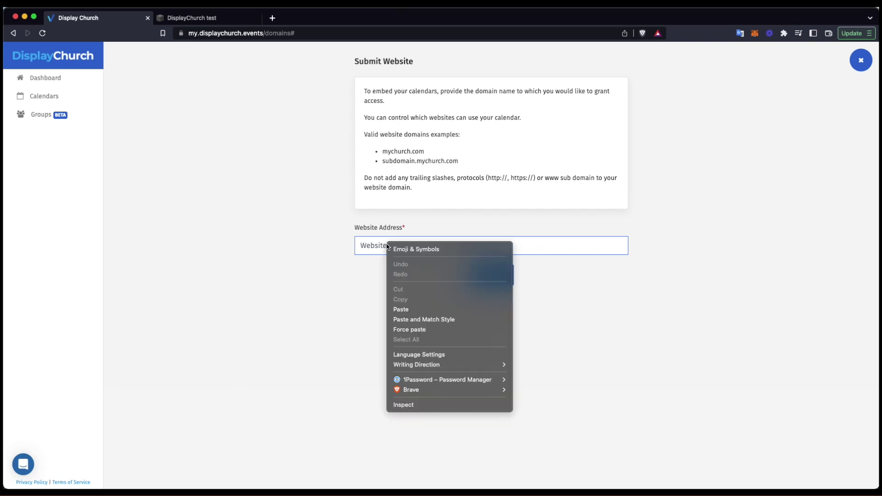
left_click(404, 309)
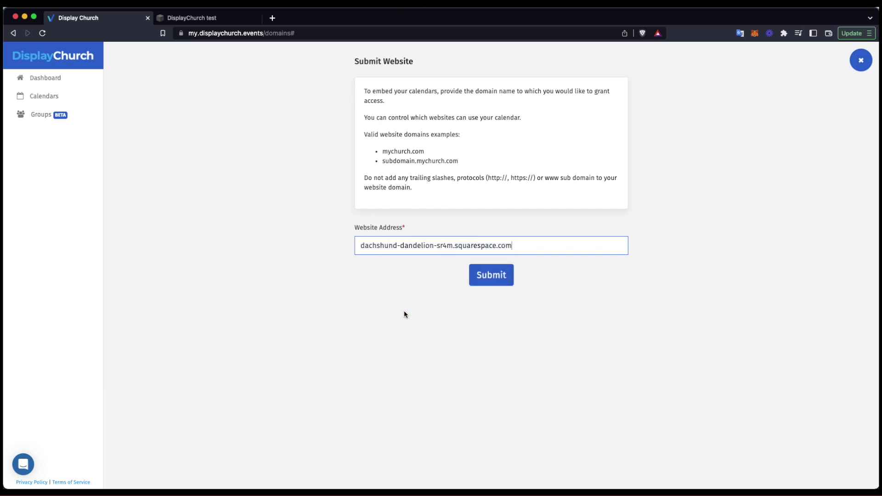
left_click(489, 278)
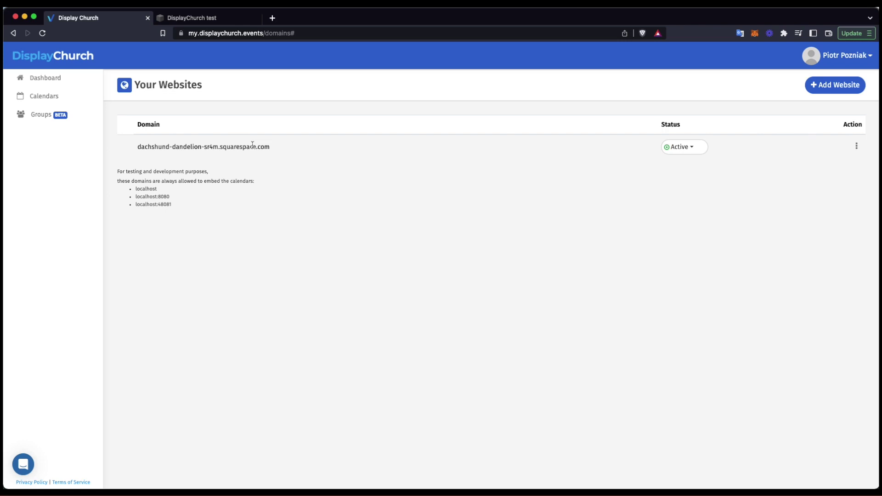
Step: Open the CC Calendar Cards calendar from Calendars and show its Install tab
left_click(54, 96)
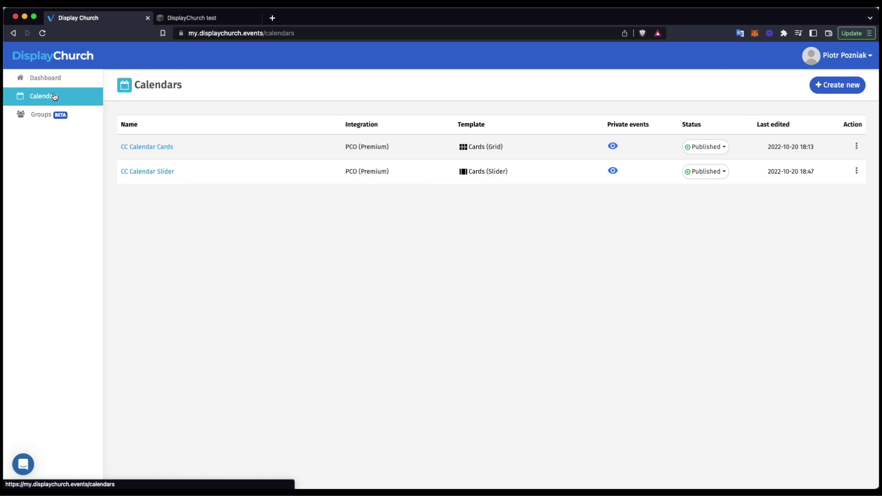
left_click(140, 148)
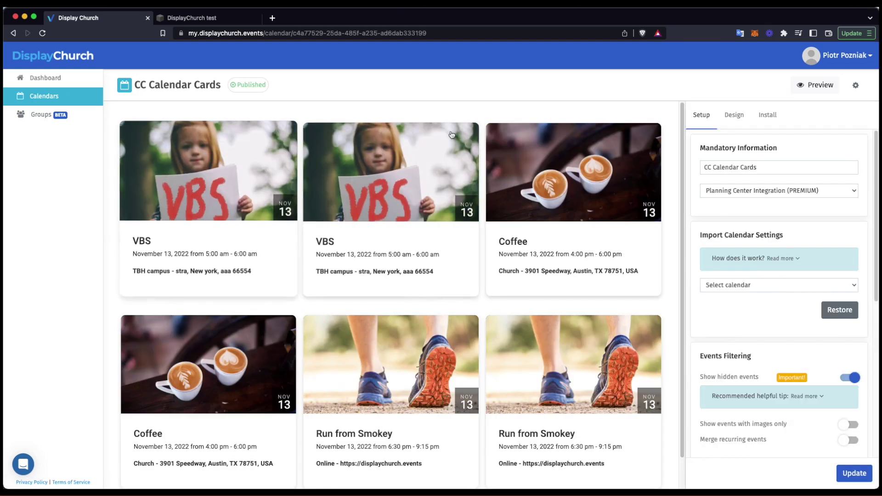
left_click(765, 116)
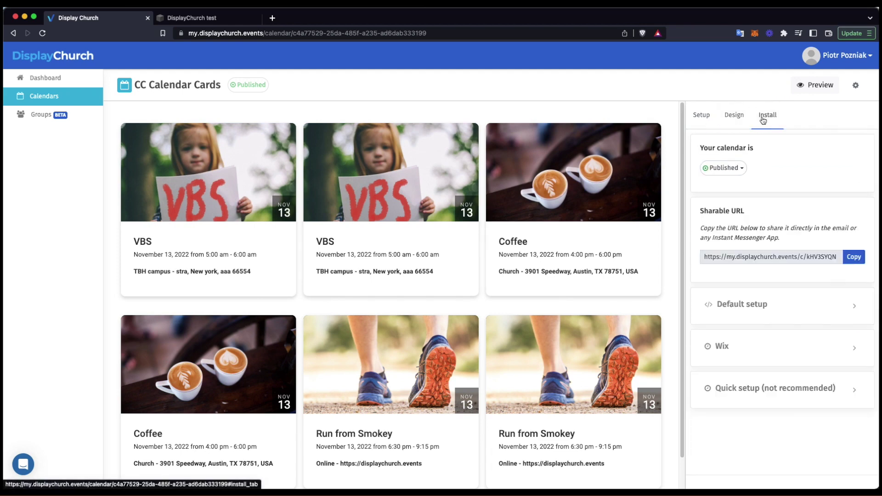
Step: Under Default setup on the Install tab, copy the head <script> embed code
left_click(759, 304)
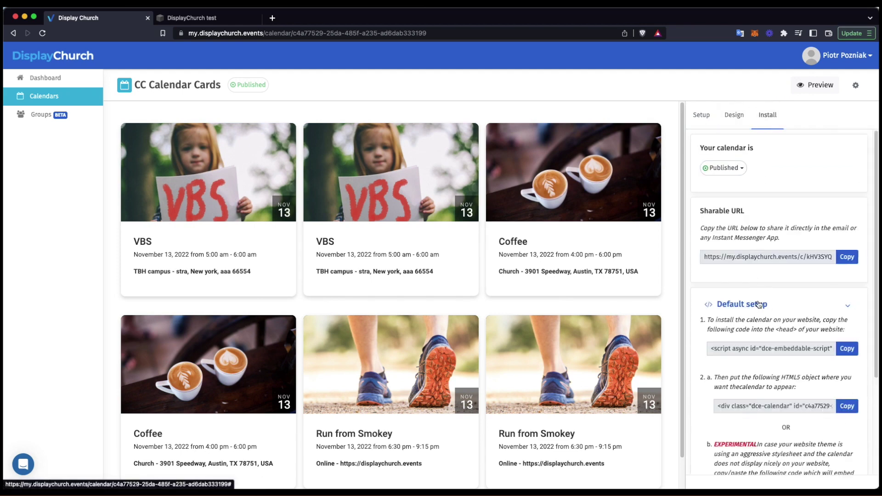
scroll(754, 304, "down", 2)
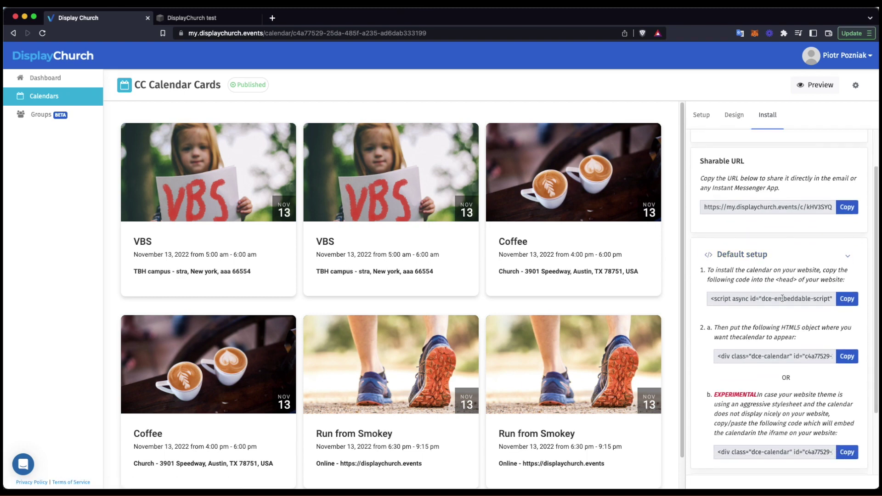
left_click(847, 299)
Step: In Squarespace, go to Settings > Advanced > Code Injection and prepare to paste into Header
left_click(242, 20)
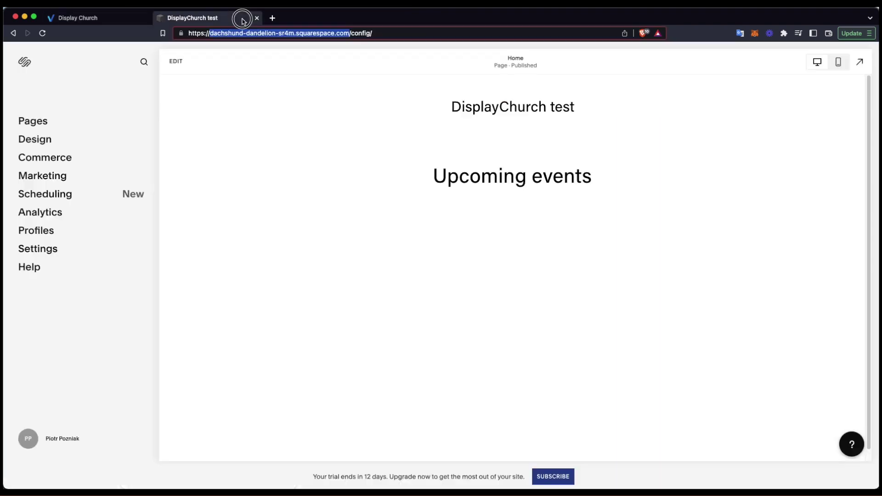
left_click(46, 256)
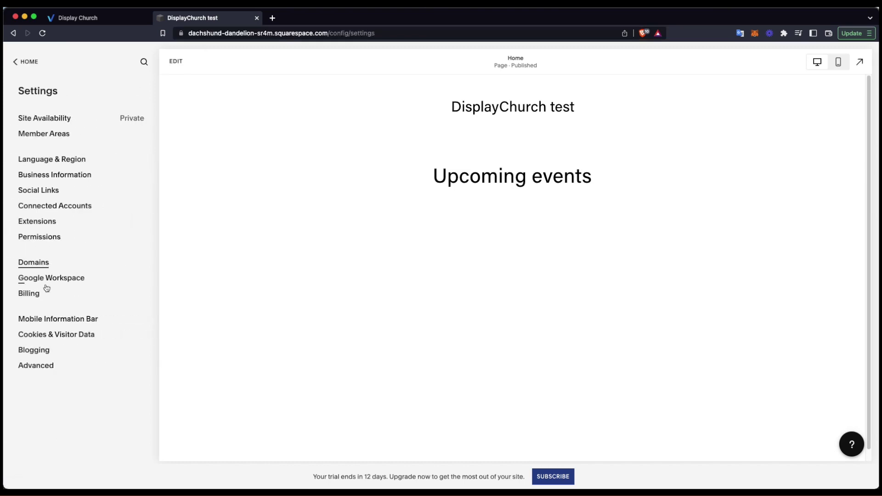
left_click(39, 368)
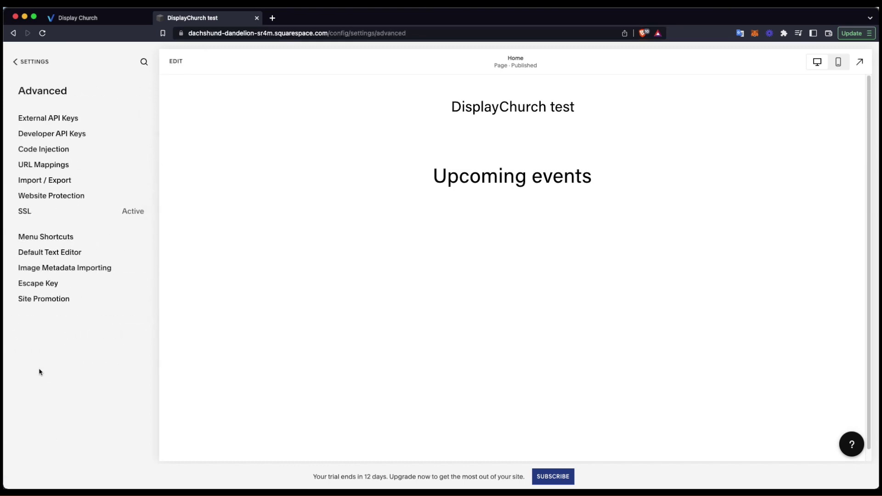
left_click(47, 151)
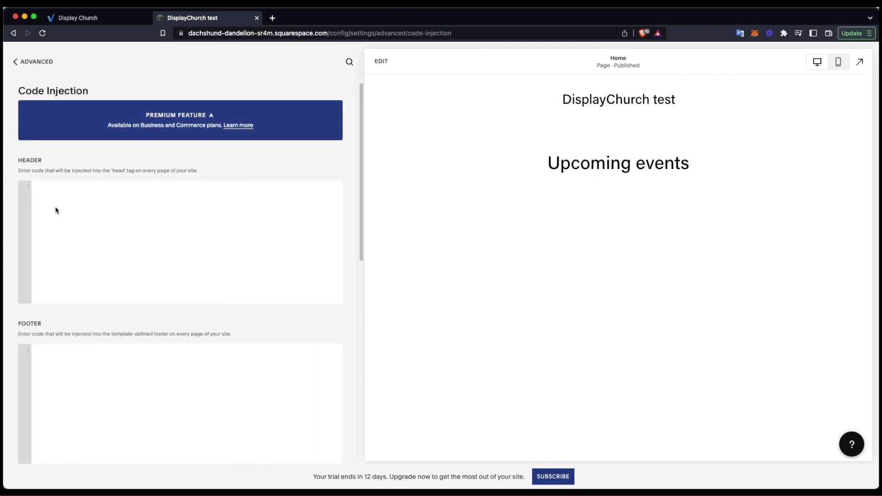
right_click(55, 207)
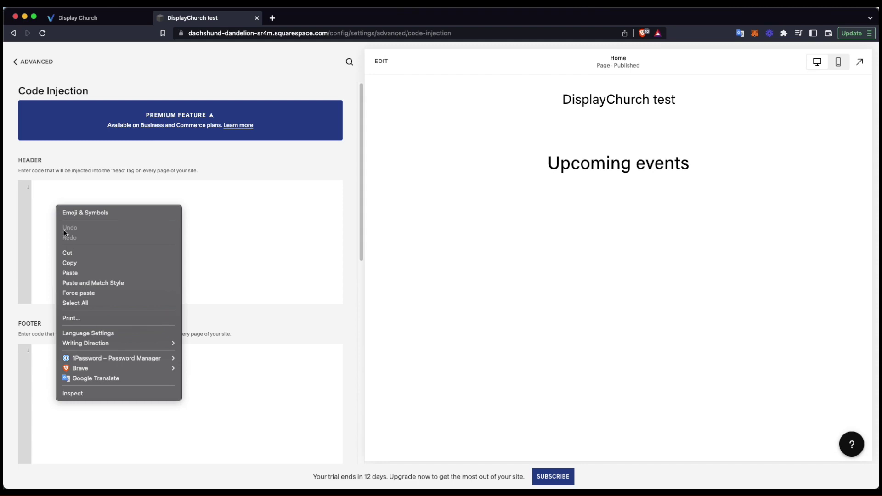
Step: Paste the DisplayChurch script into the Header field, save it, and navigate back to Settings
left_click(70, 273)
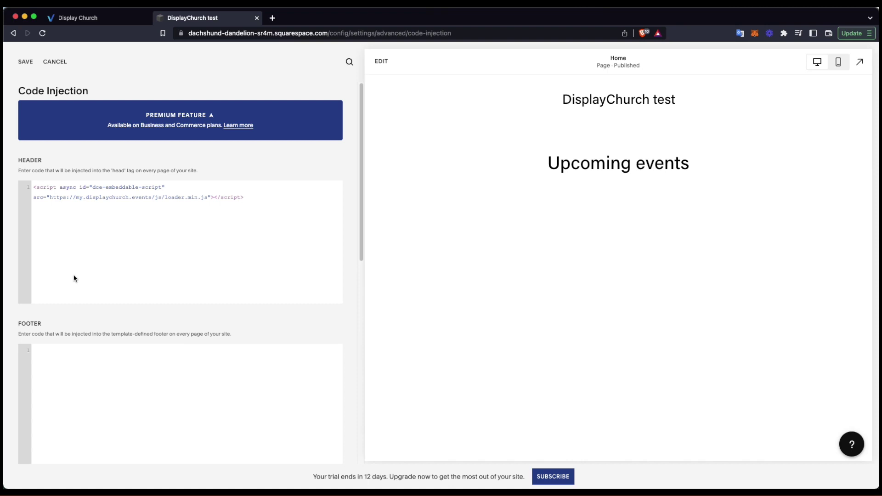
left_click(26, 61)
left_click(30, 66)
left_click(30, 67)
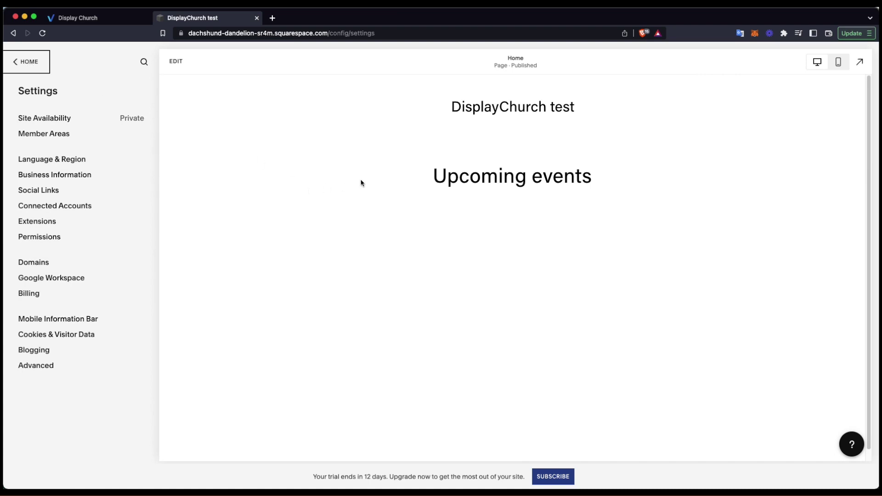
Step: Add a widened code block under Upcoming events on the Home page and open its HTML
left_click(181, 59)
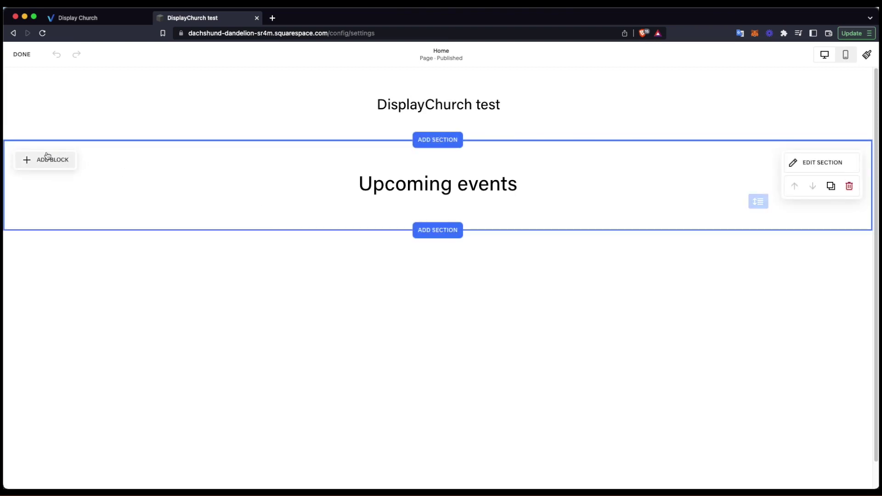
left_click(46, 159)
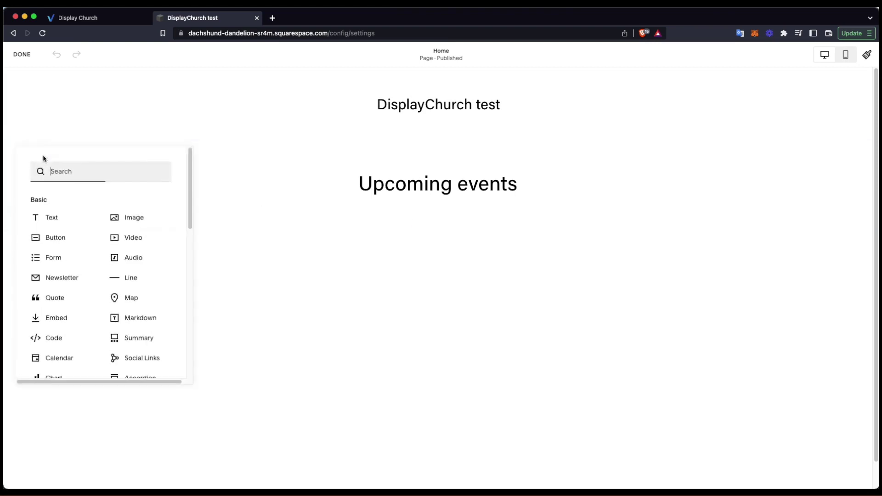
left_click(51, 343)
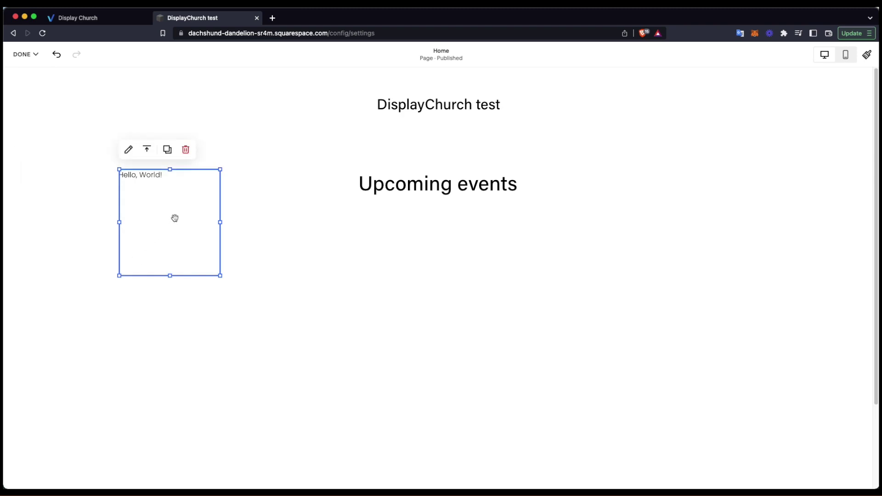
left_click_drag(176, 220, 589, 283)
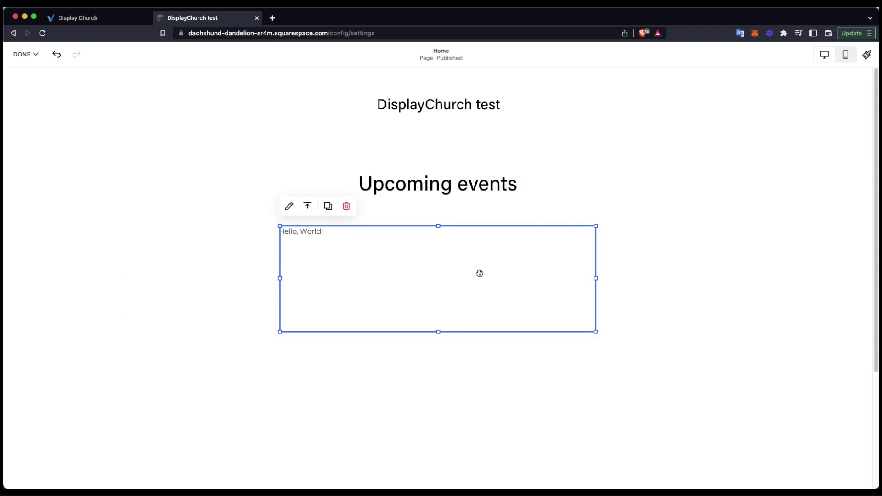
double_click(435, 272)
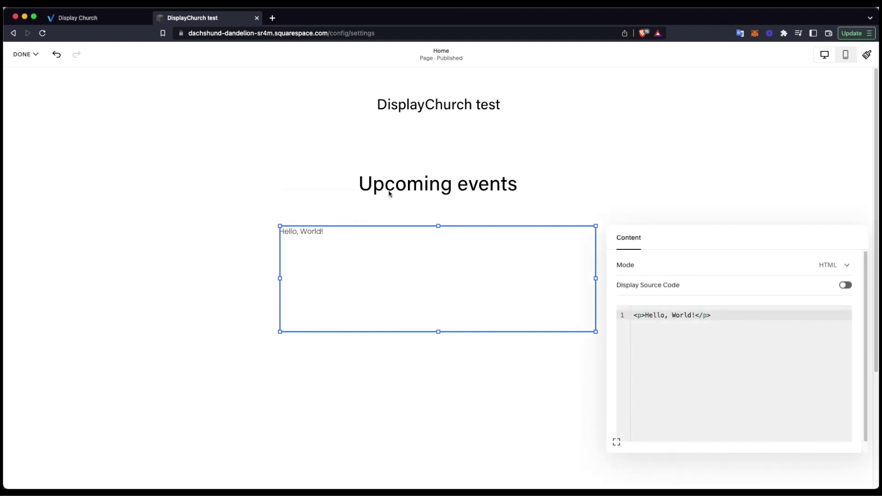
left_click(111, 19)
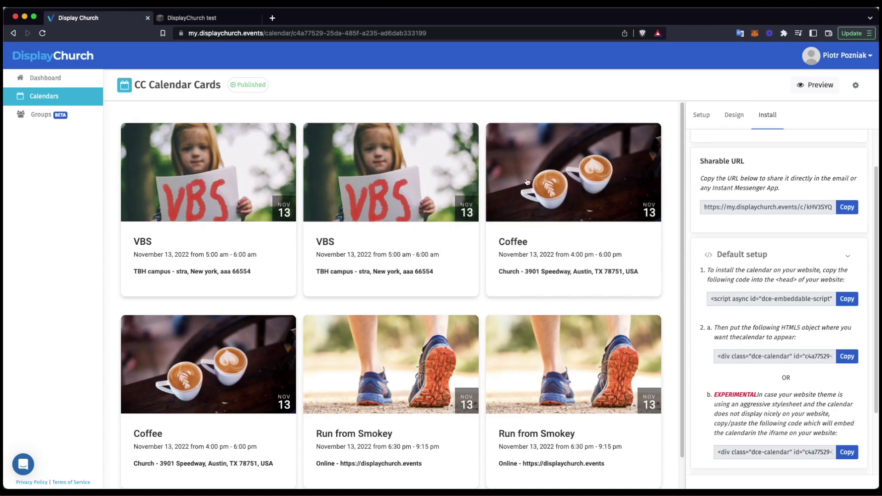
Step: Copy the step 2a div embed code for CC Calendar Cards, then return to Squarespace
left_click(698, 329)
left_click_drag(697, 329, 756, 328)
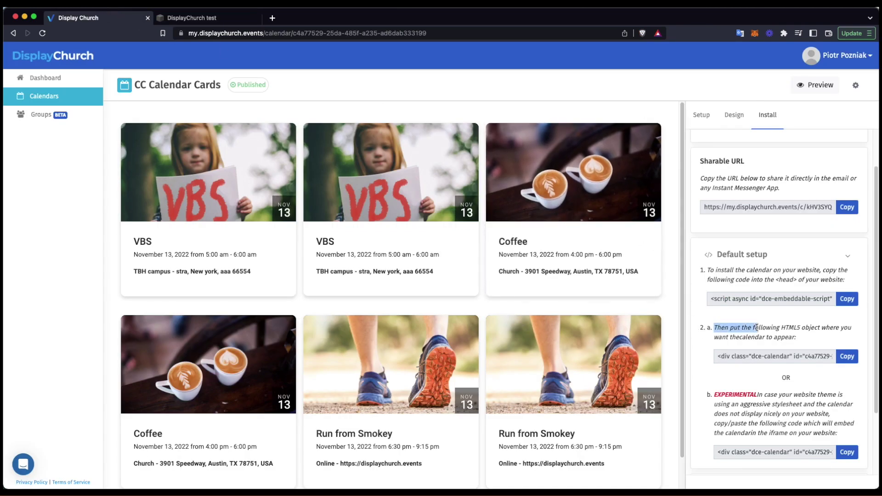
left_click(756, 328)
left_click(849, 359)
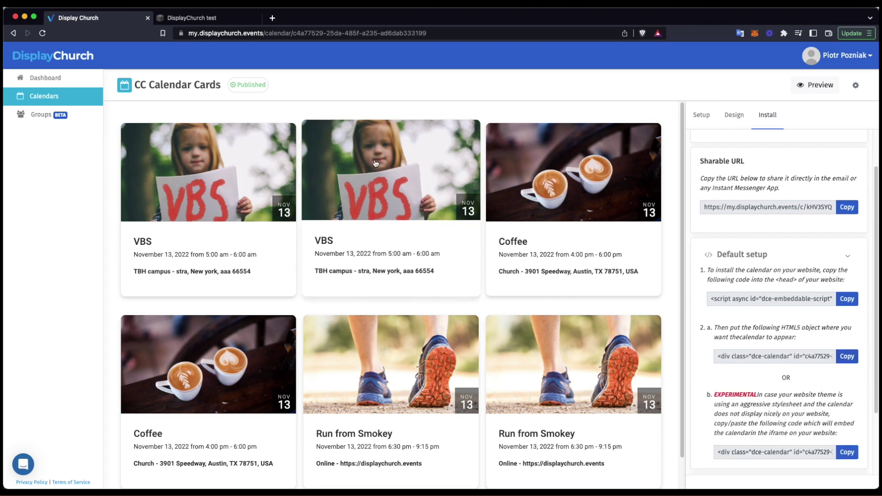
left_click(193, 18)
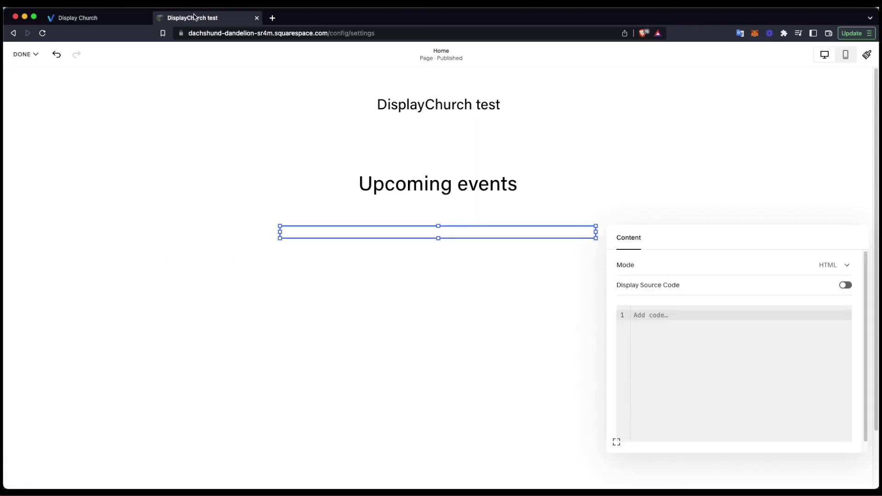
Step: Paste the calendar div into the code block, save the page, check the event cards, and resume editing
left_click(648, 315)
key("super+v")
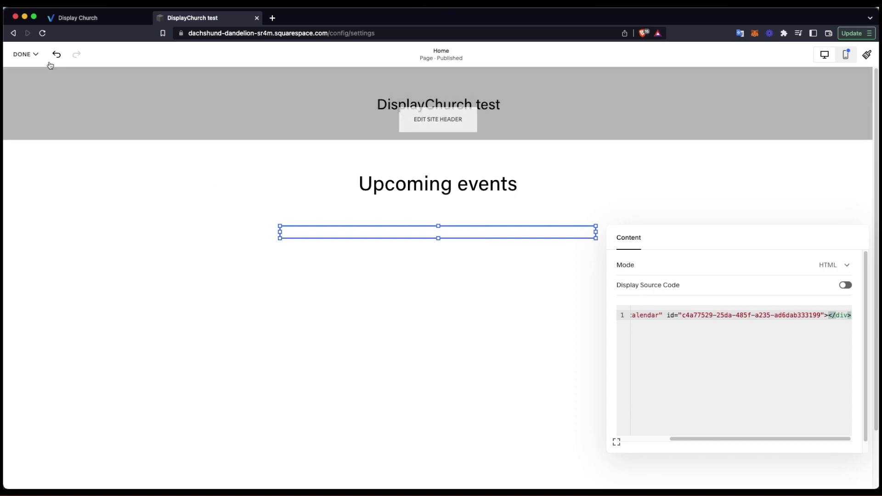
left_click(36, 55)
left_click(31, 83)
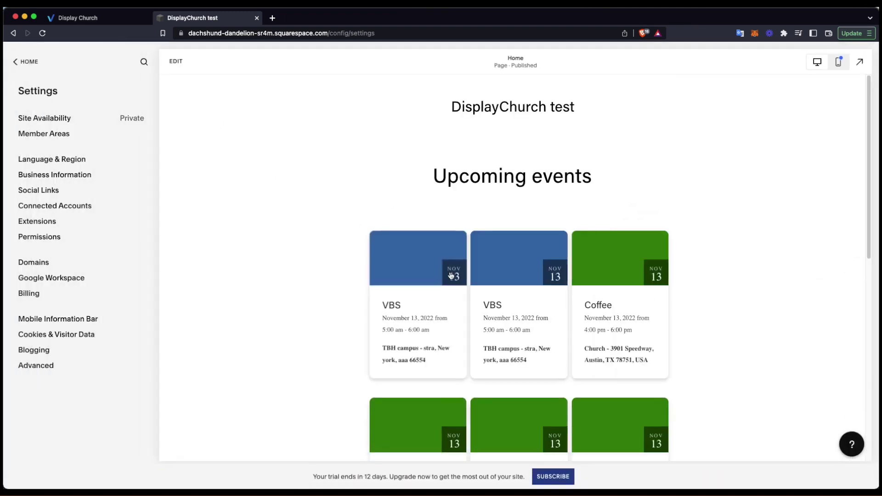
scroll(451, 276, "down", 3)
scroll(451, 275, "down", 2)
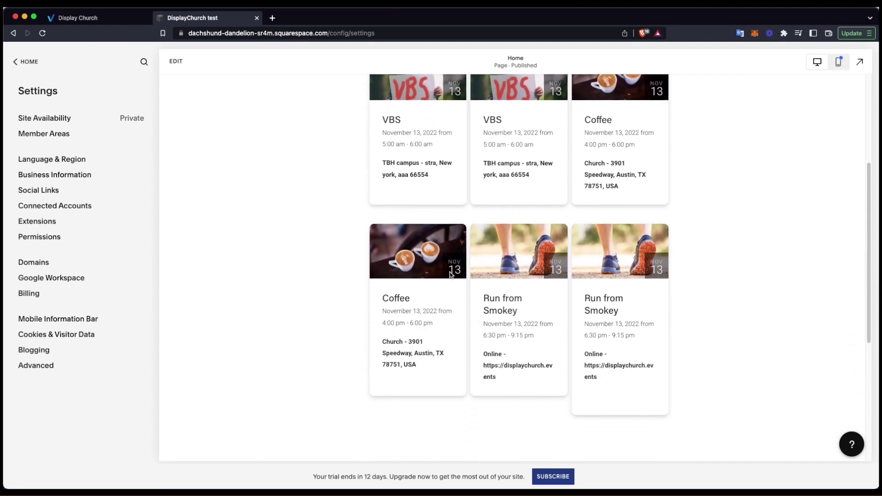
left_click(176, 62)
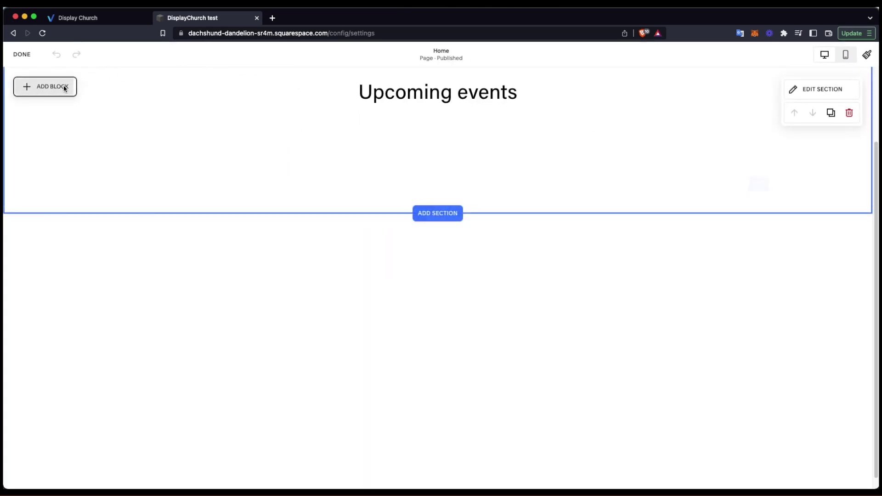
Step: Add a second code block and drag it below the Upcoming events heading
left_click(65, 88)
left_click(59, 296)
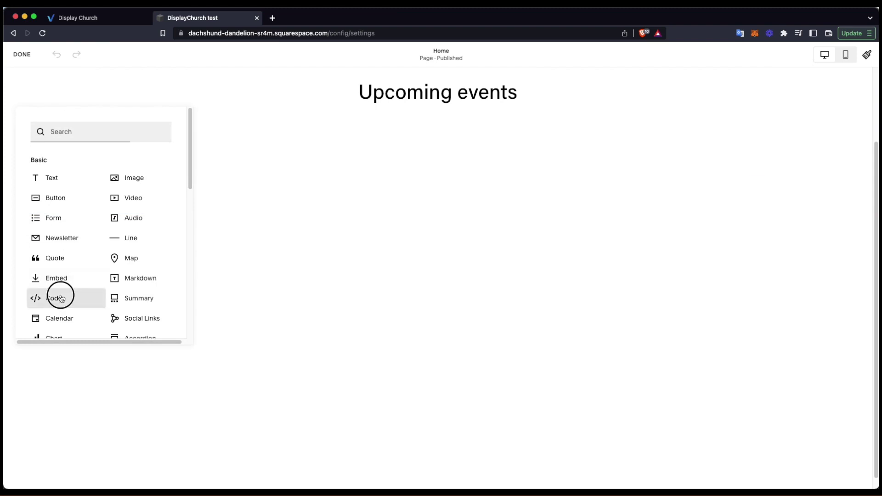
left_click(194, 212)
left_click_drag(194, 211, 538, 262)
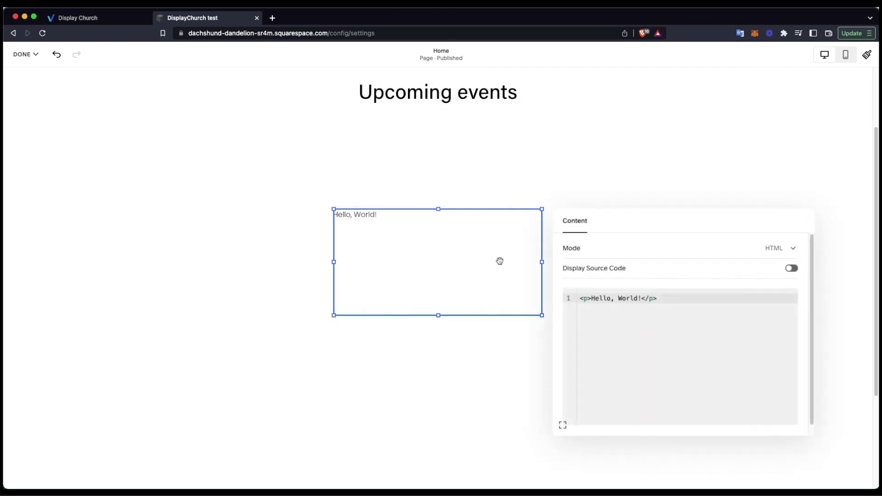
Step: Delete the sample <p>Hello, World!</p> line from the new block's code
double_click(605, 299)
left_click_drag(670, 299, 577, 292)
key("BackSpace")
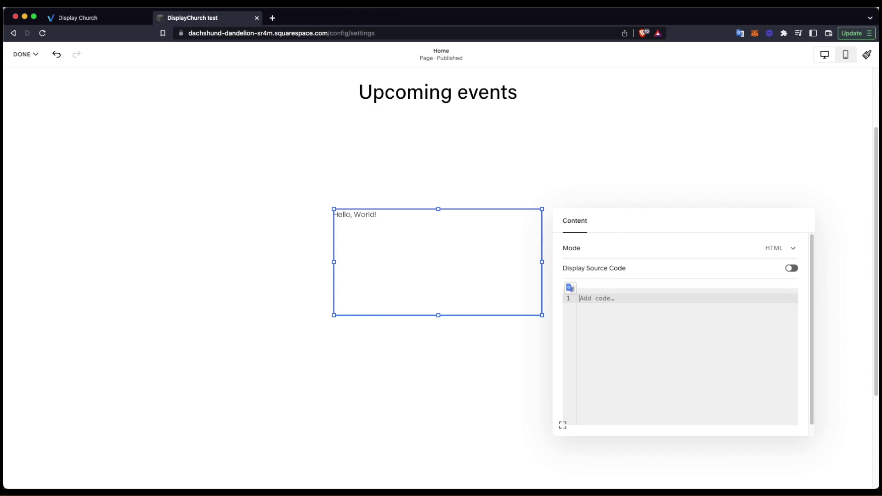
left_click(124, 22)
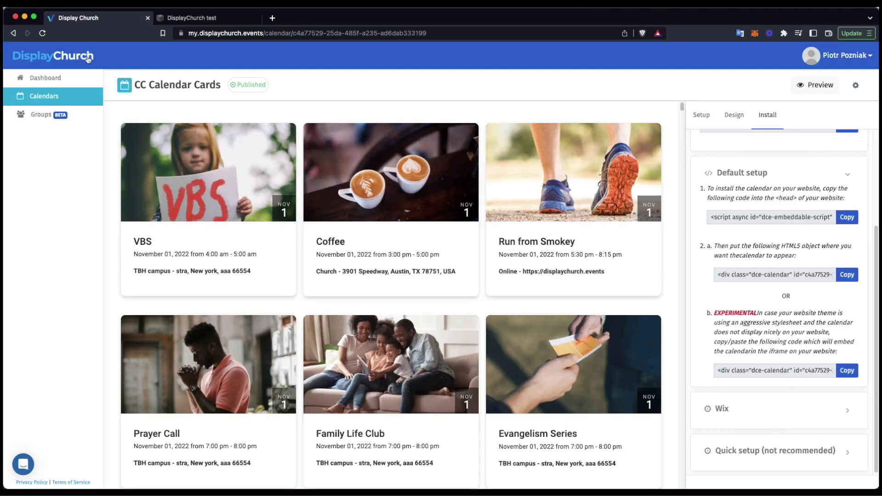
Step: Open the CC Calendar Slider calendar's install options from the Calendars list
left_click(56, 98)
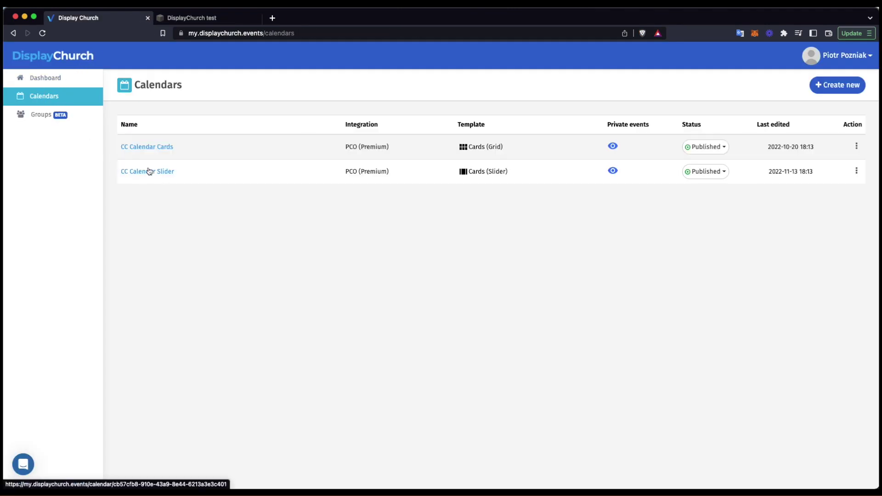
left_click(168, 173)
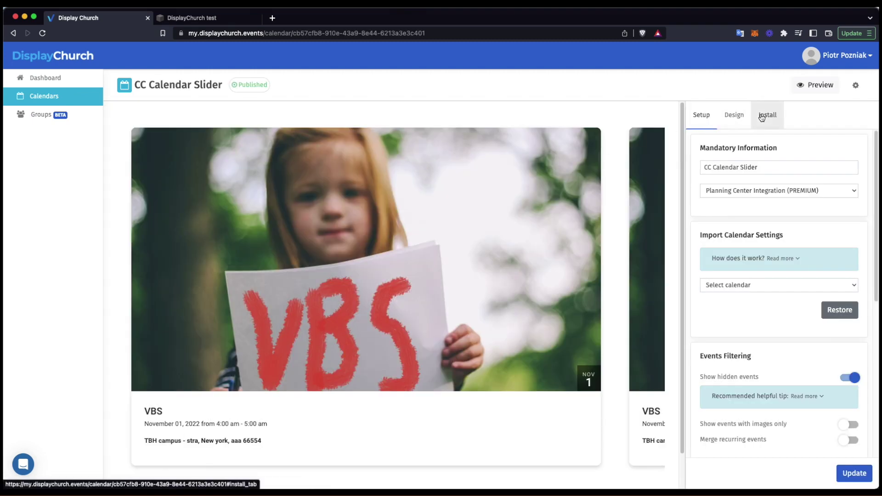
left_click(766, 115)
Step: Copy the slider's step 2a div embed code from Default setup and return to Squarespace
left_click(753, 307)
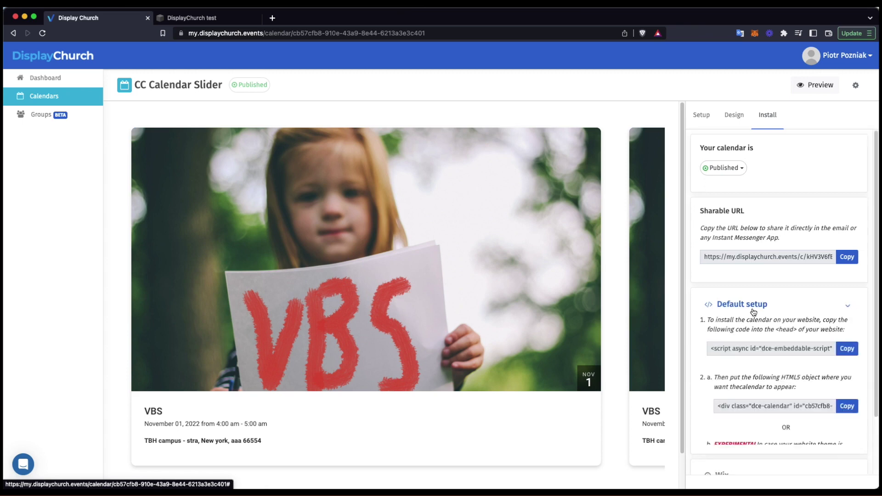
scroll(753, 312, "down", 3)
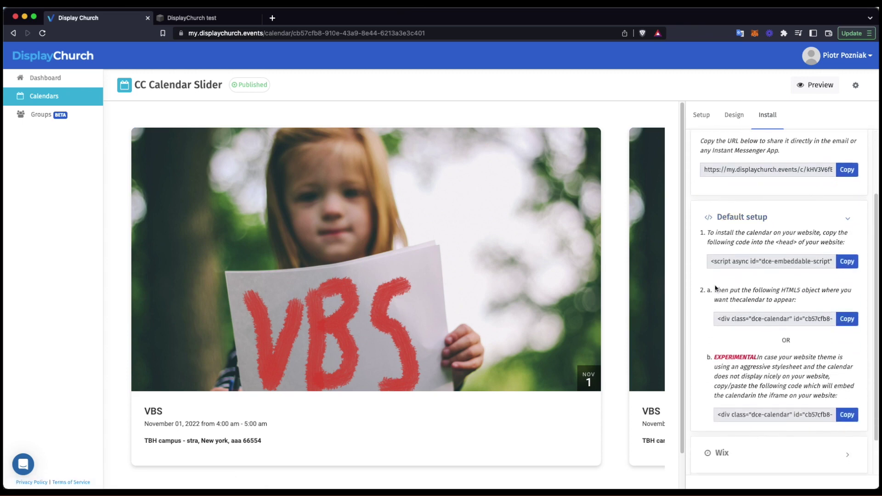
left_click_drag(715, 289, 743, 287)
left_click(742, 303)
left_click(852, 323)
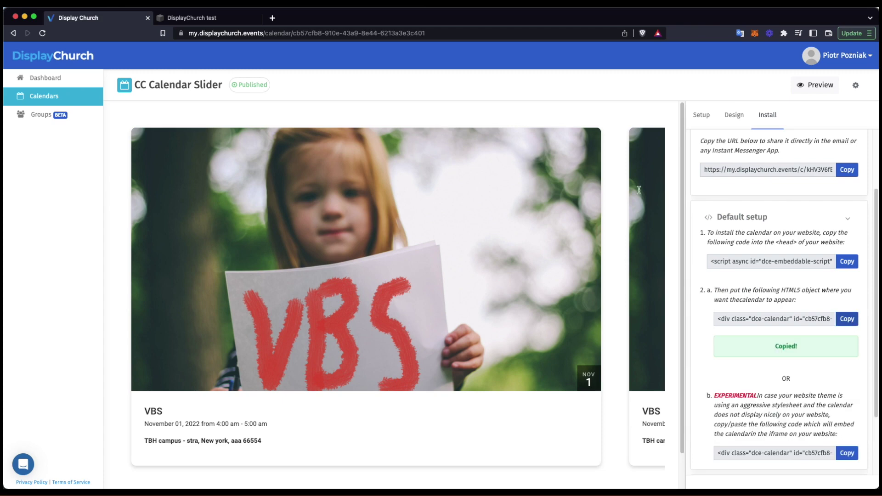
left_click(234, 17)
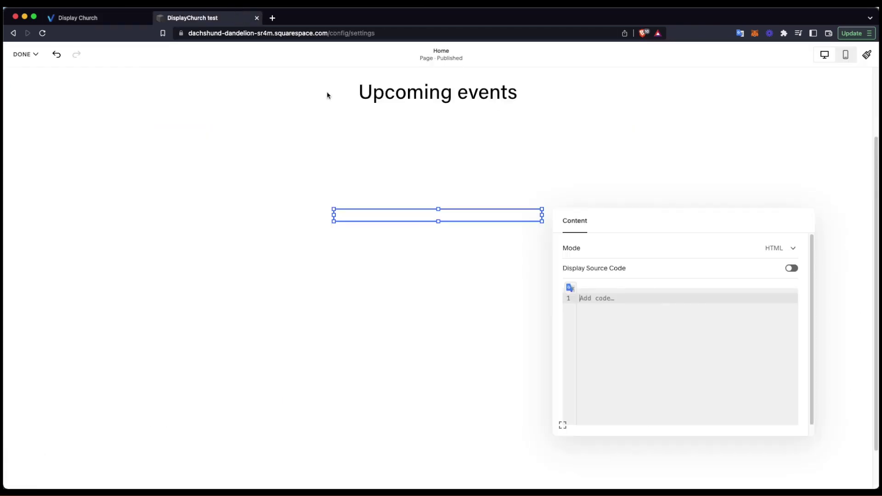
Step: Paste the slider calendar div code into the empty code block and save the page
left_click(589, 300)
key("super+v")
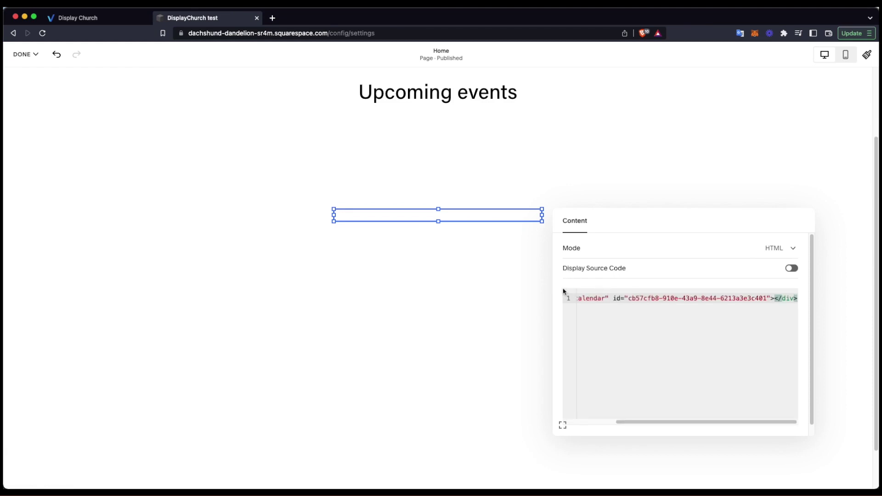
left_click(35, 54)
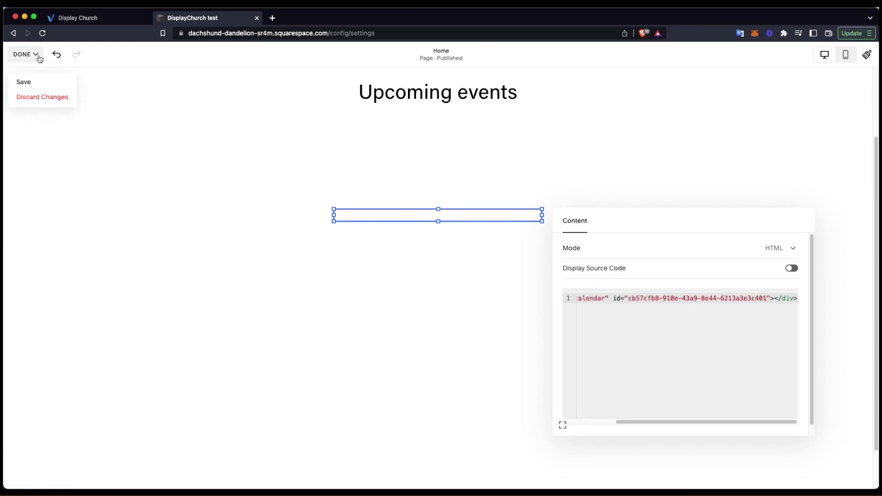
left_click(31, 81)
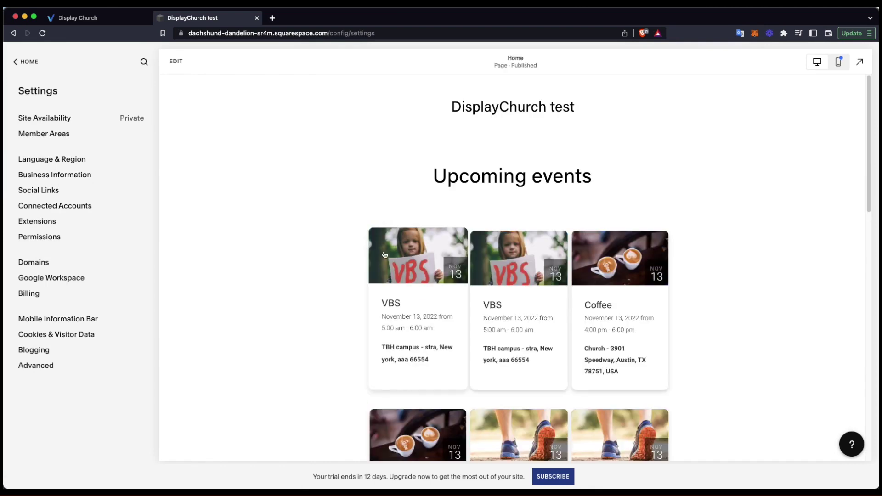
Step: Scroll below the event cards and drag the slider to advance to the next event
scroll(361, 289, "down", 5)
scroll(360, 290, "down", 10)
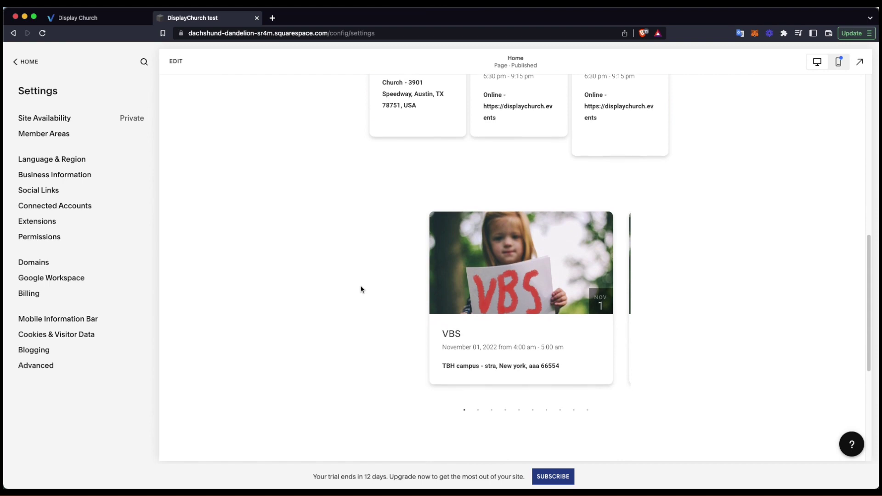
left_click_drag(506, 308, 488, 307)
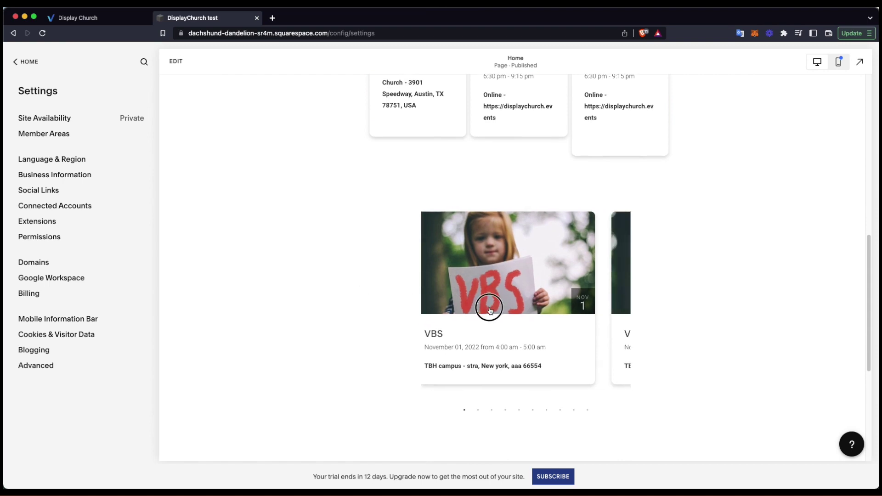